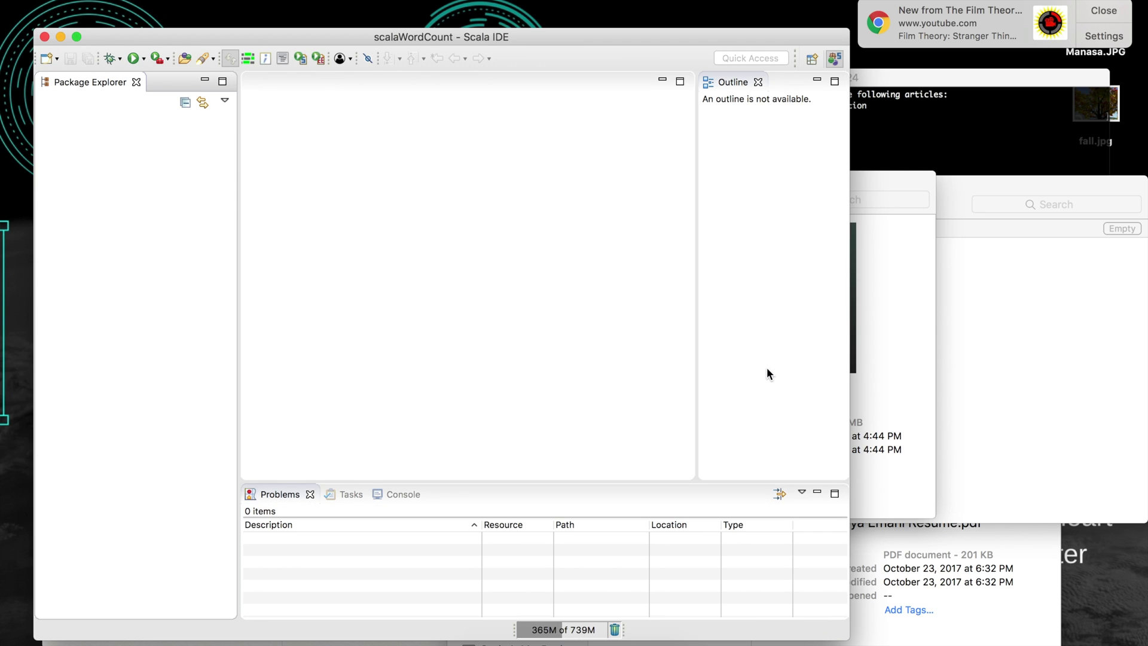
# - Start a simple Maven project without an archetype, located in the scalaWordCount folder
pyautogui.rightClick(108, 211)
pyautogui.moveTo(140, 218)
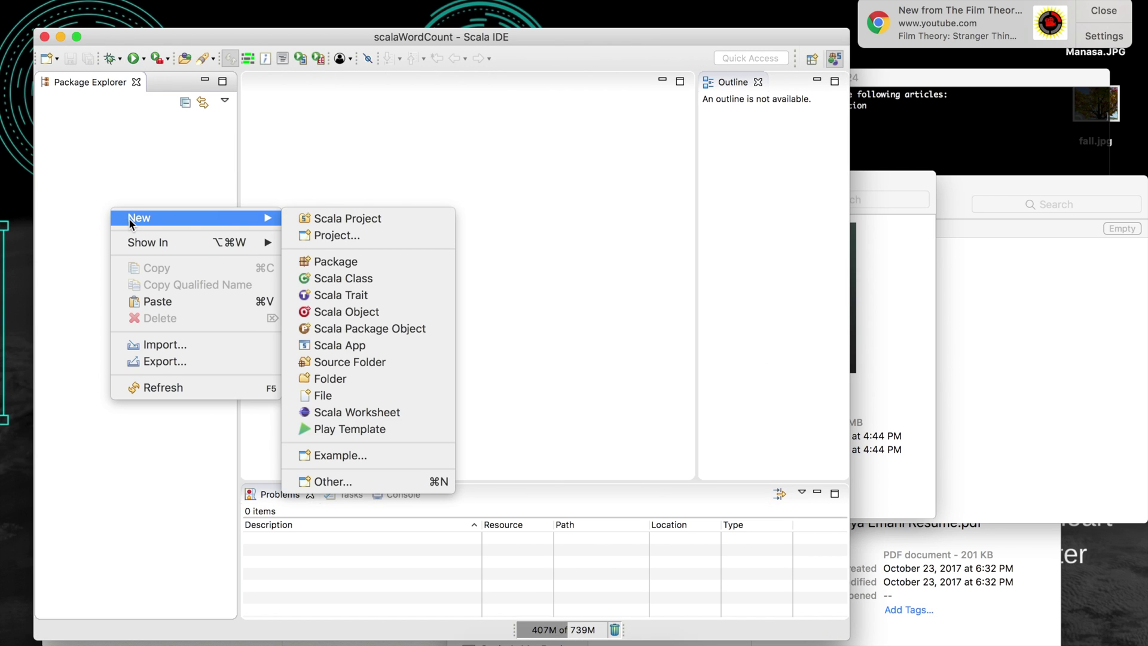
pyautogui.click(346, 237)
pyautogui.write('maven')
pyautogui.click(313, 265)
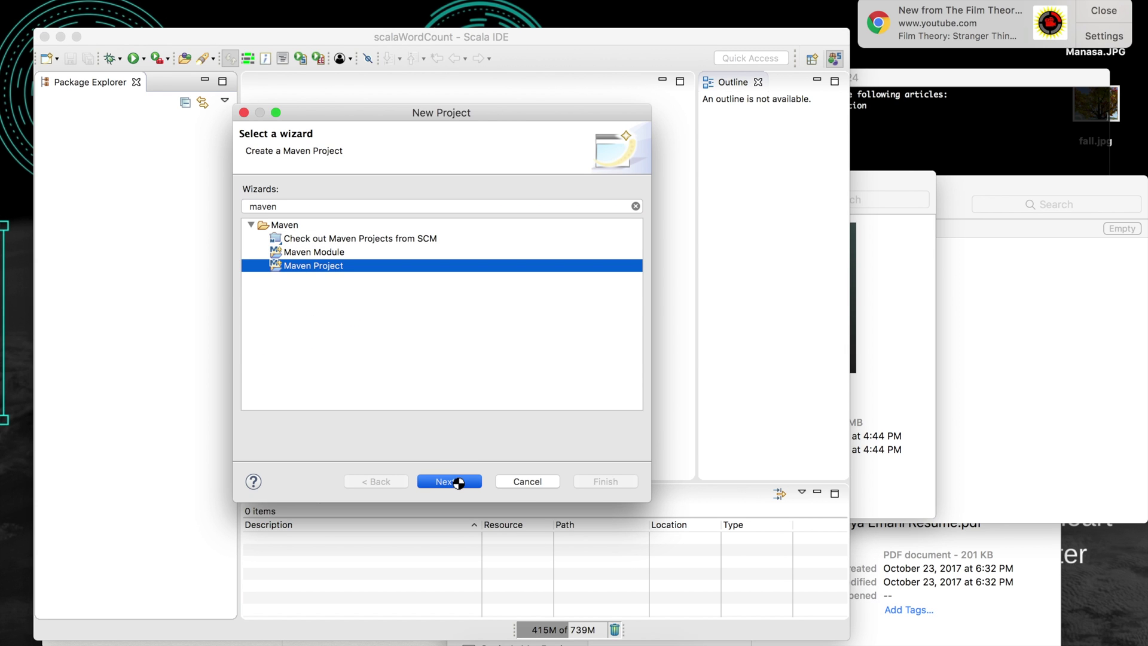
pyautogui.click(449, 481)
pyautogui.click(248, 186)
pyautogui.click(699, 236)
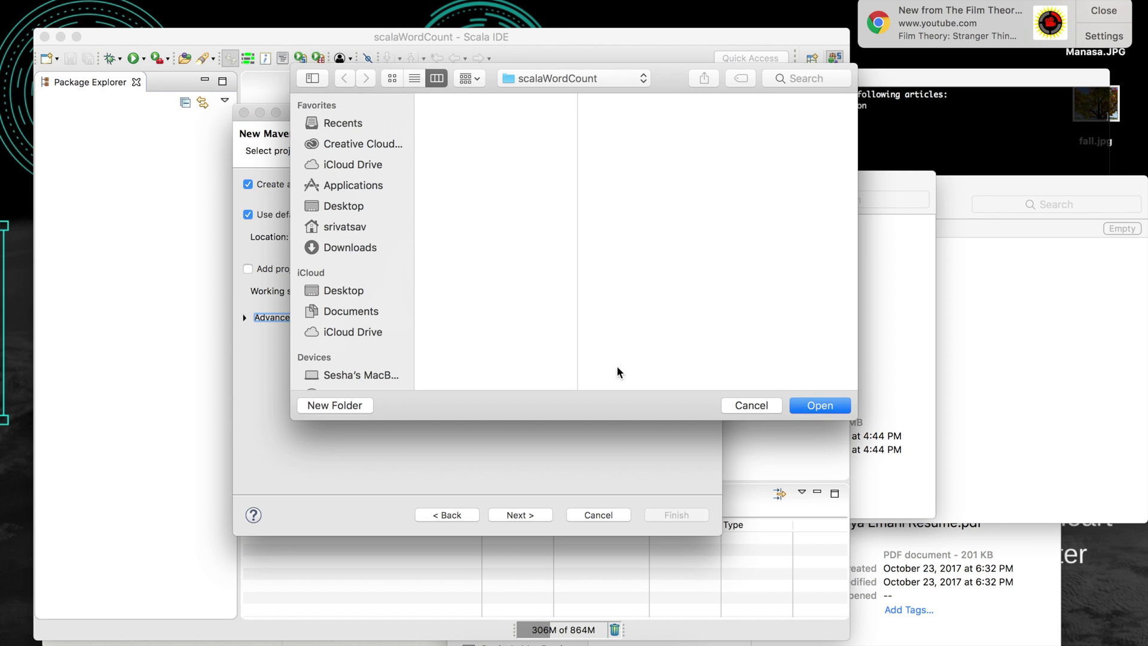
pyautogui.click(820, 405)
pyautogui.click(532, 514)
pyautogui.write('org.sesha.firstspark')
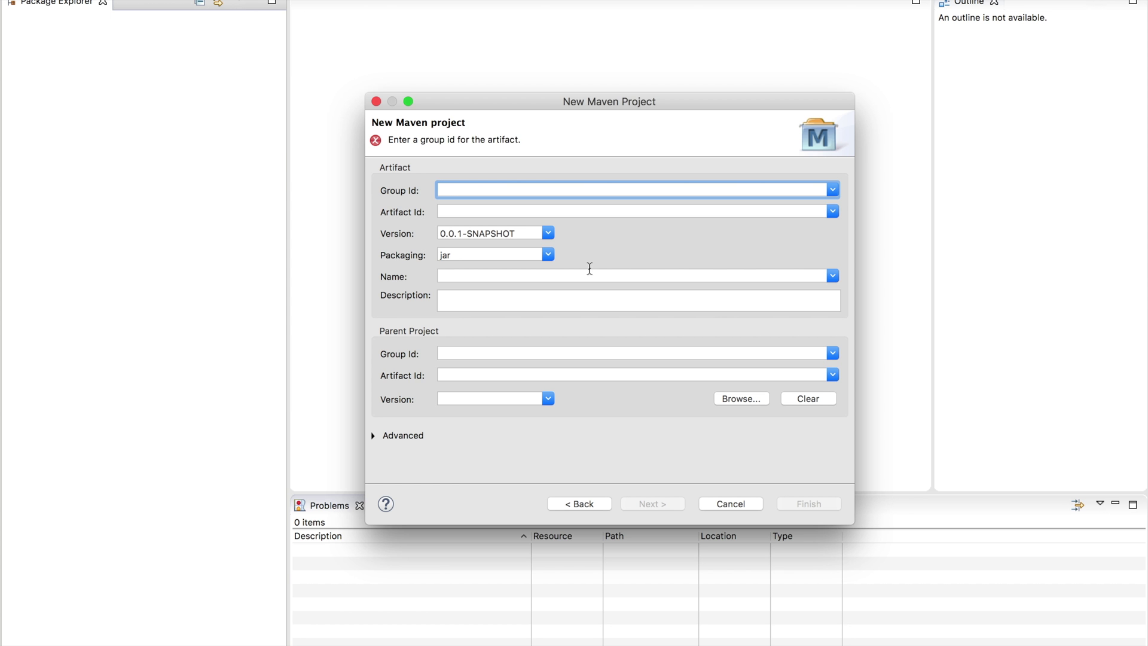
# - Enter group org.sesha.firstspark, artifact sparkwordcount, name 'test spark' and a test description
pyautogui.press('Tab')
pyautogui.write('sp')
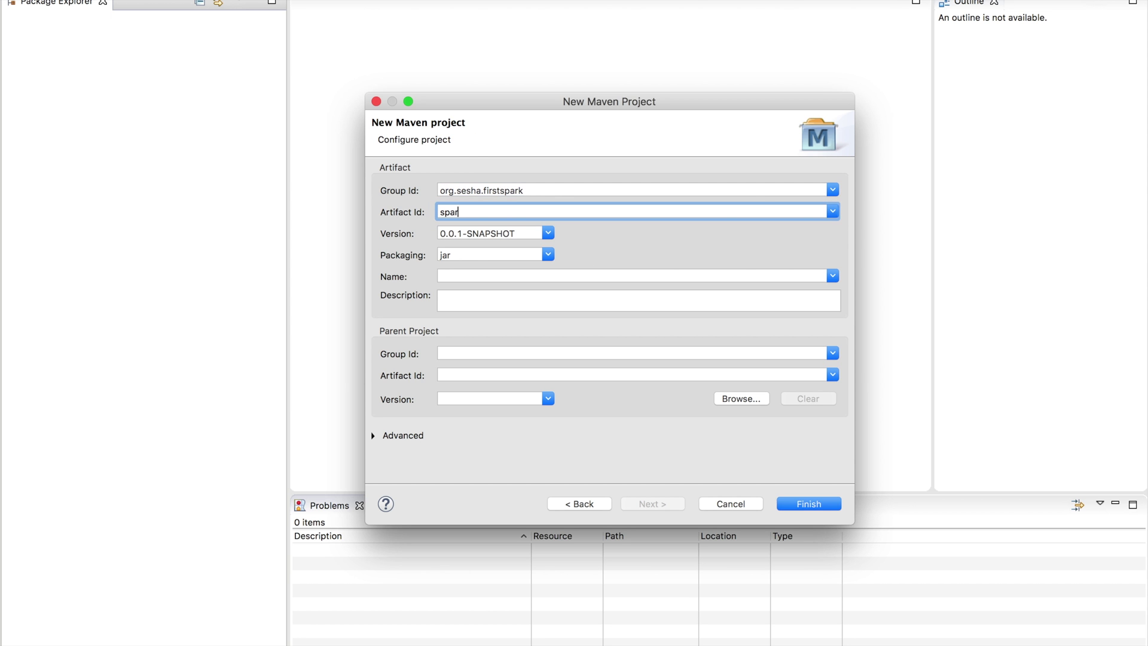
pyautogui.click(476, 276)
pyautogui.write('test spar')
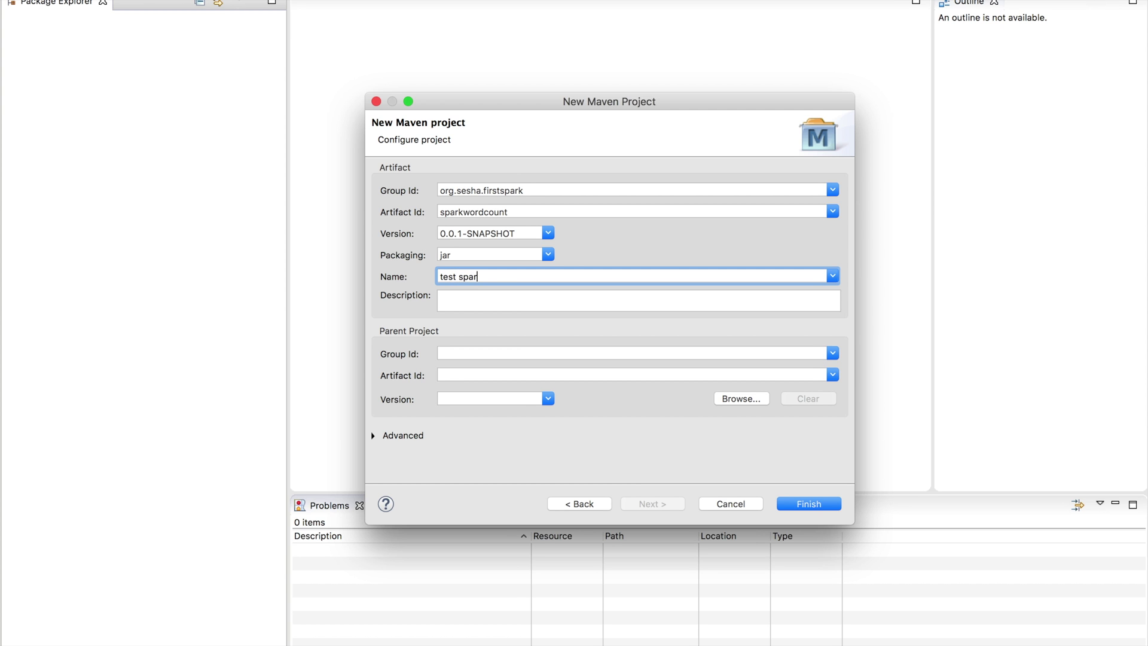
pyautogui.write('k')
pyautogui.press('Tab')
pyautogui.write('Test Description')
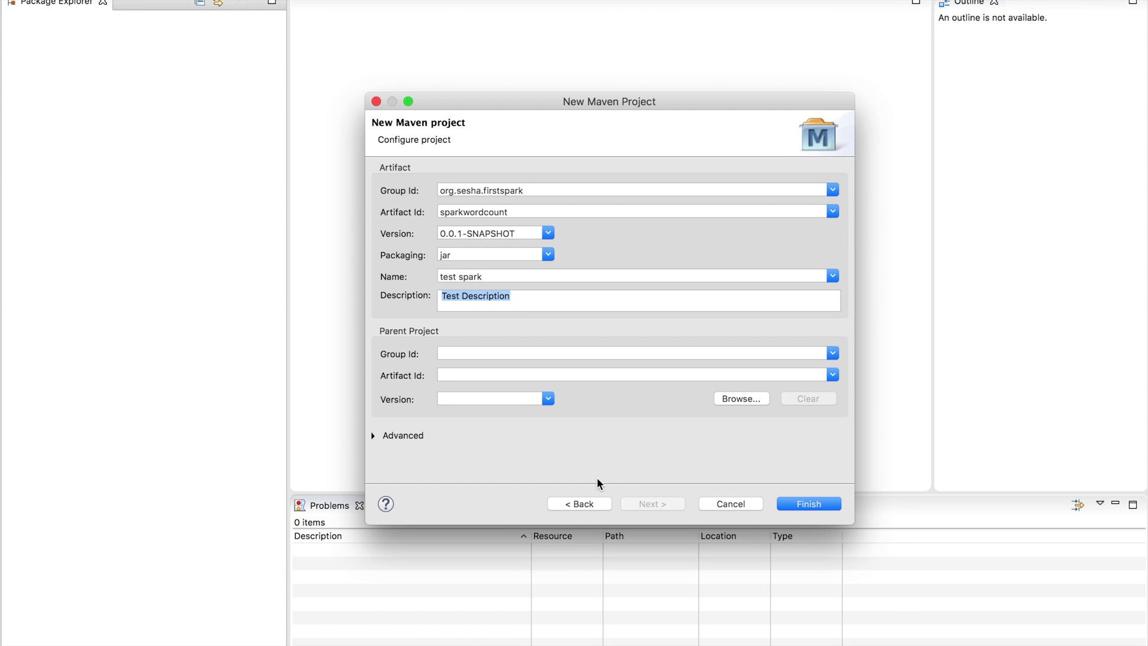
pyautogui.click(808, 503)
pyautogui.click(63, 126)
# - Paste the Spark and Scala build XML copied from Notes into pom.xml's source view
pyautogui.doubleClick(68, 131)
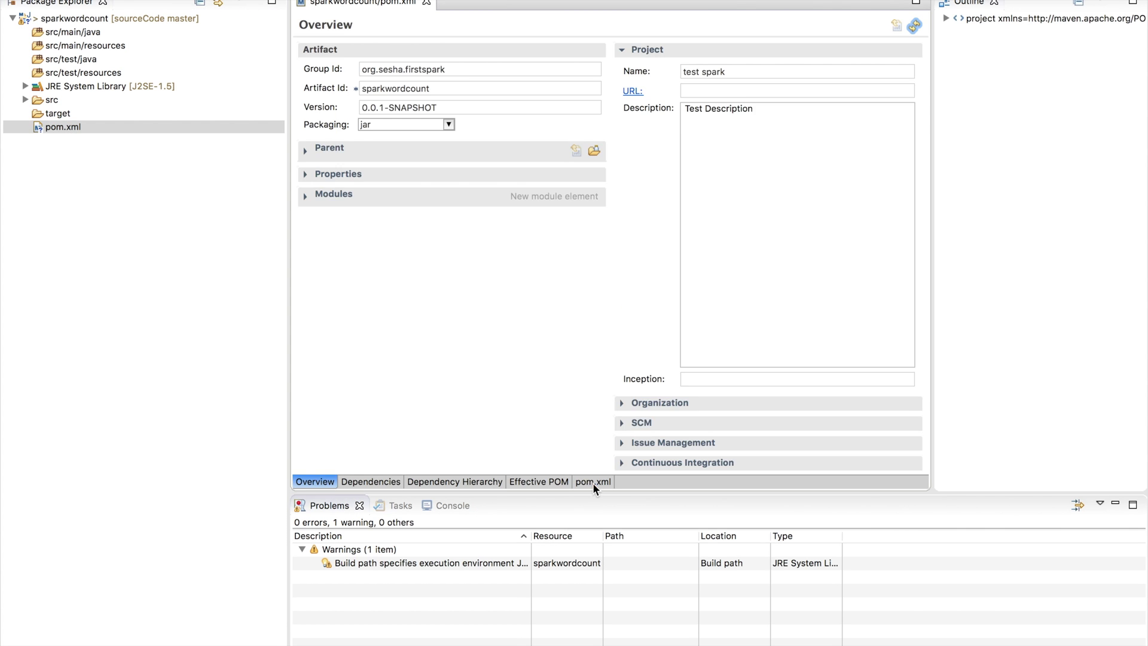
pyautogui.click(593, 483)
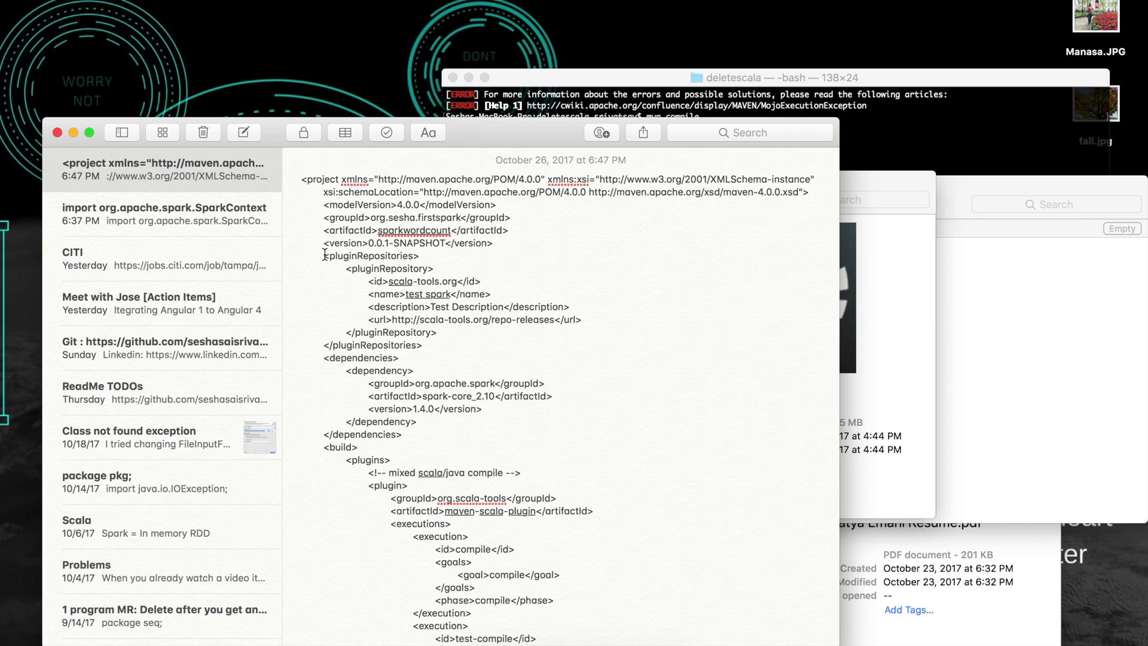
pyautogui.scroll(-5, 539, 359)
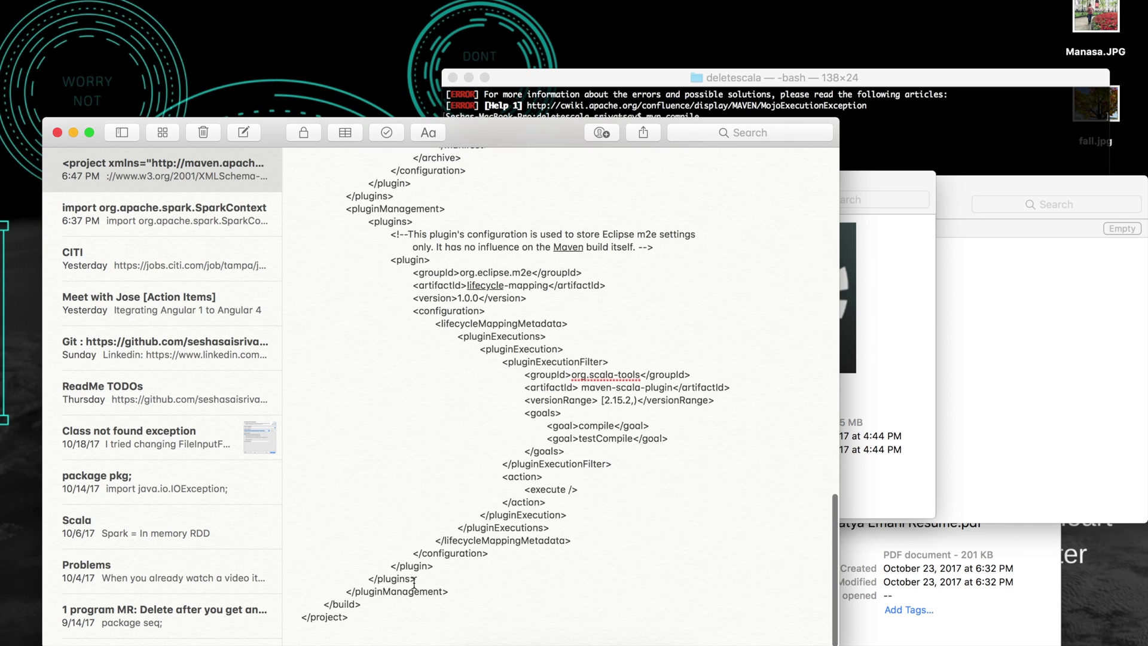
pyautogui.press('super+a')
pyautogui.press('super+c')
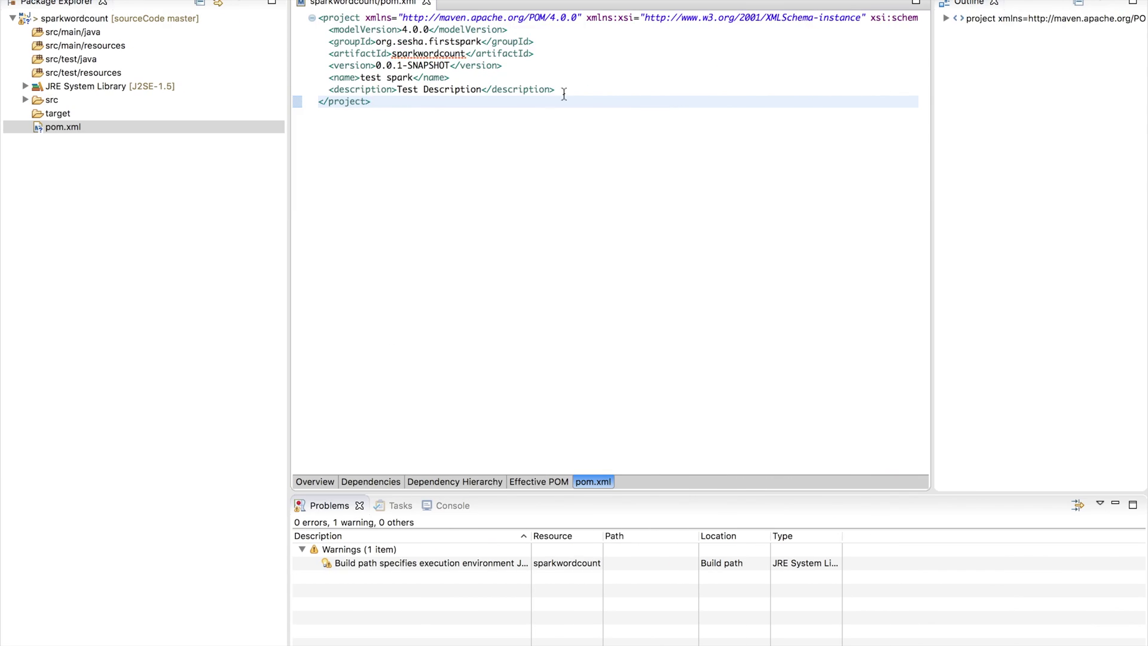
pyautogui.press('super+v')
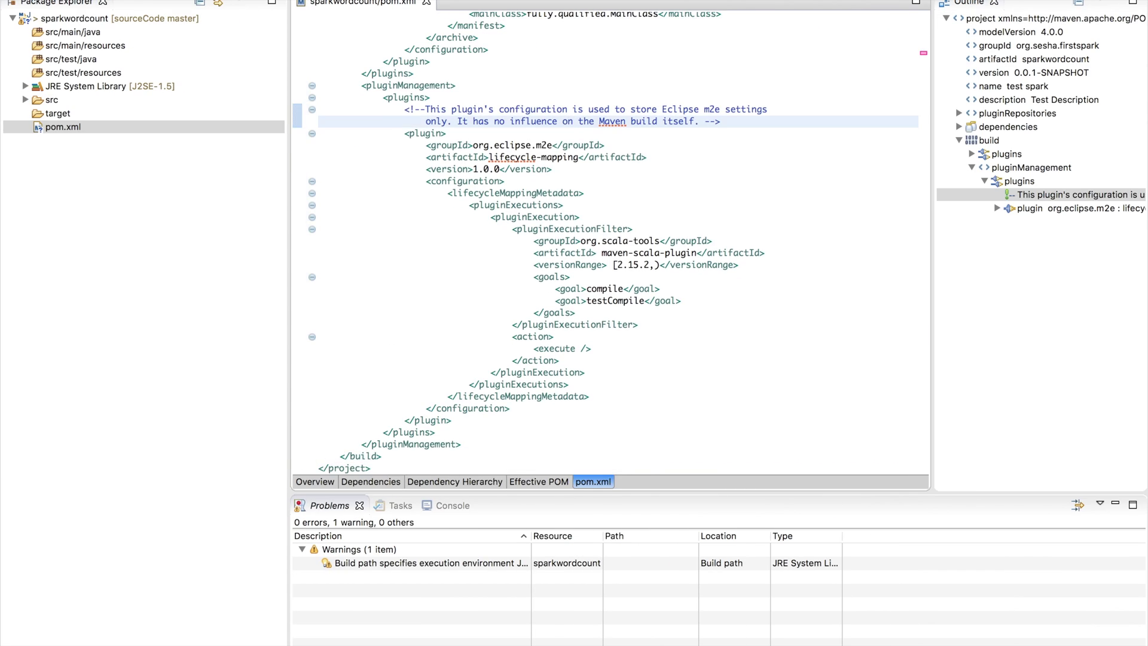
pyautogui.scroll(10, 538, 270)
# - Delete the faulty description line from pom.xml and save it
pyautogui.tripleClick(448, 149)
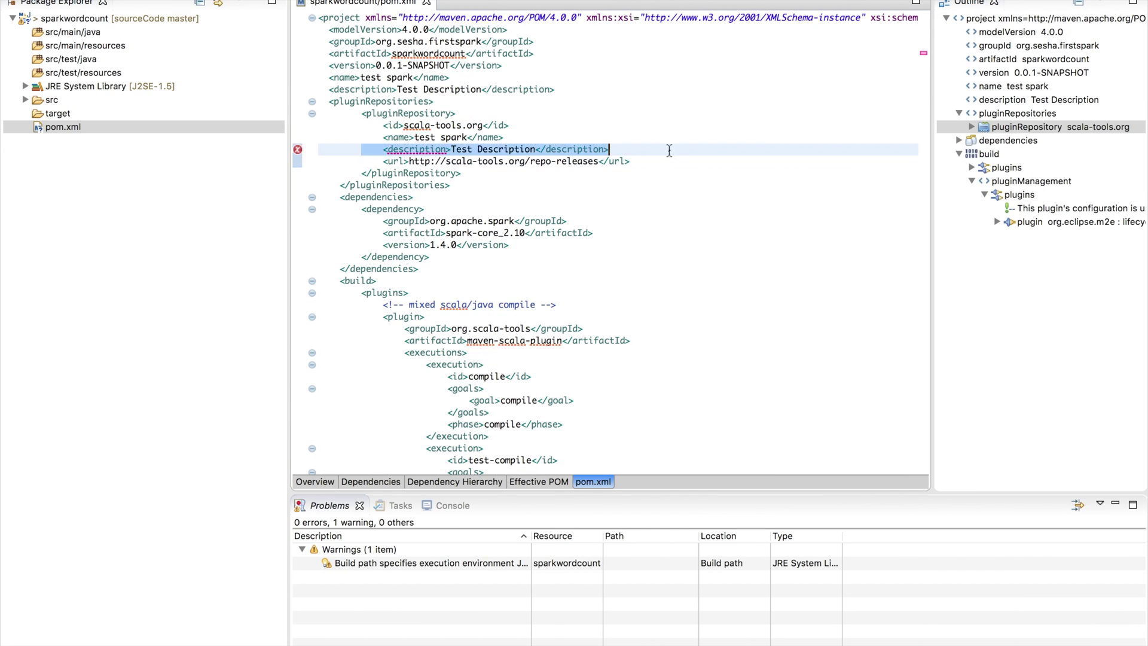
pyautogui.press('BackSpace')
pyautogui.press('super+s')
pyautogui.scroll(-15, 538, 269)
# - Run Maven Update Project on sparkwordcount so it uses the JavaSE-1.7 library
pyautogui.rightClick(72, 18)
pyautogui.moveTo(99, 455)
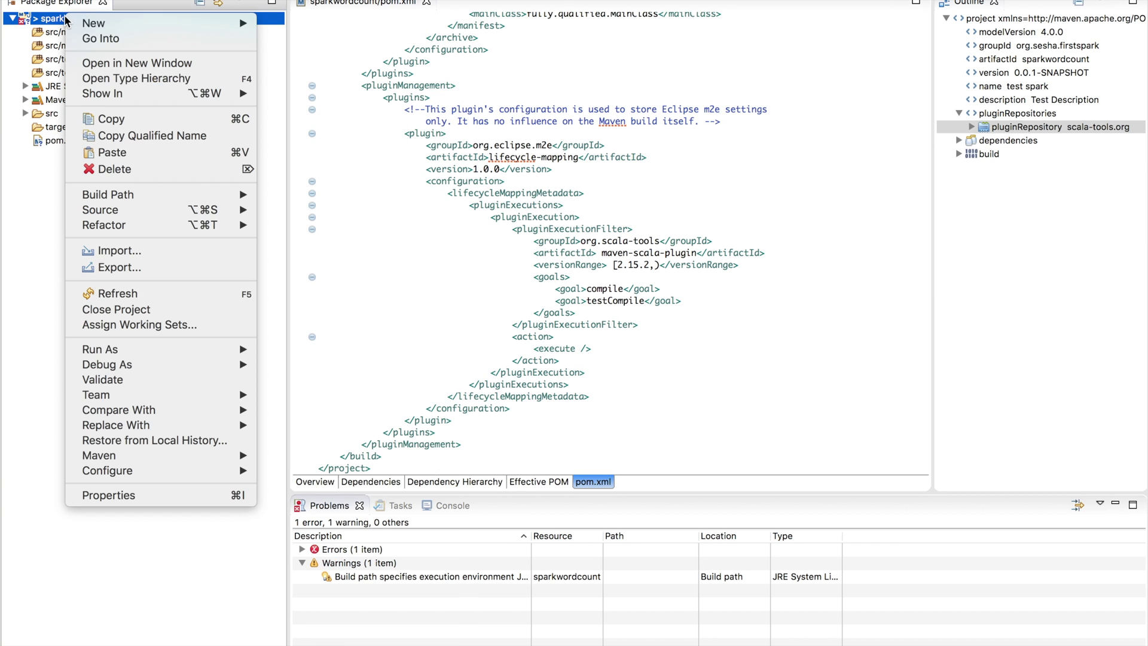
pyautogui.click(315, 543)
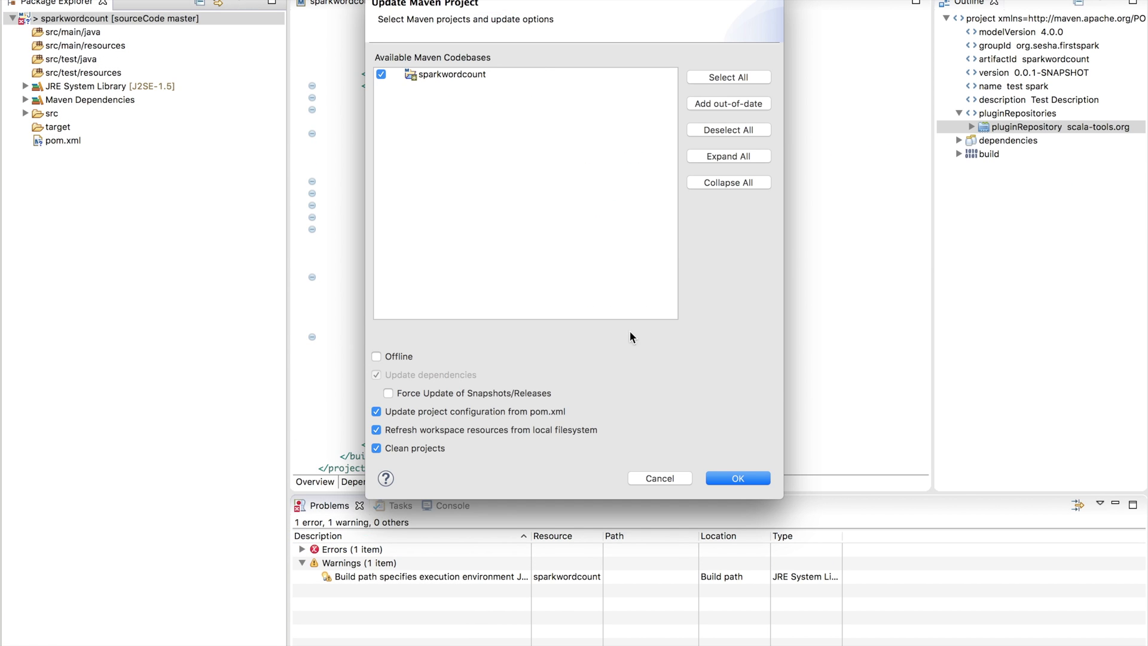
pyautogui.click(735, 478)
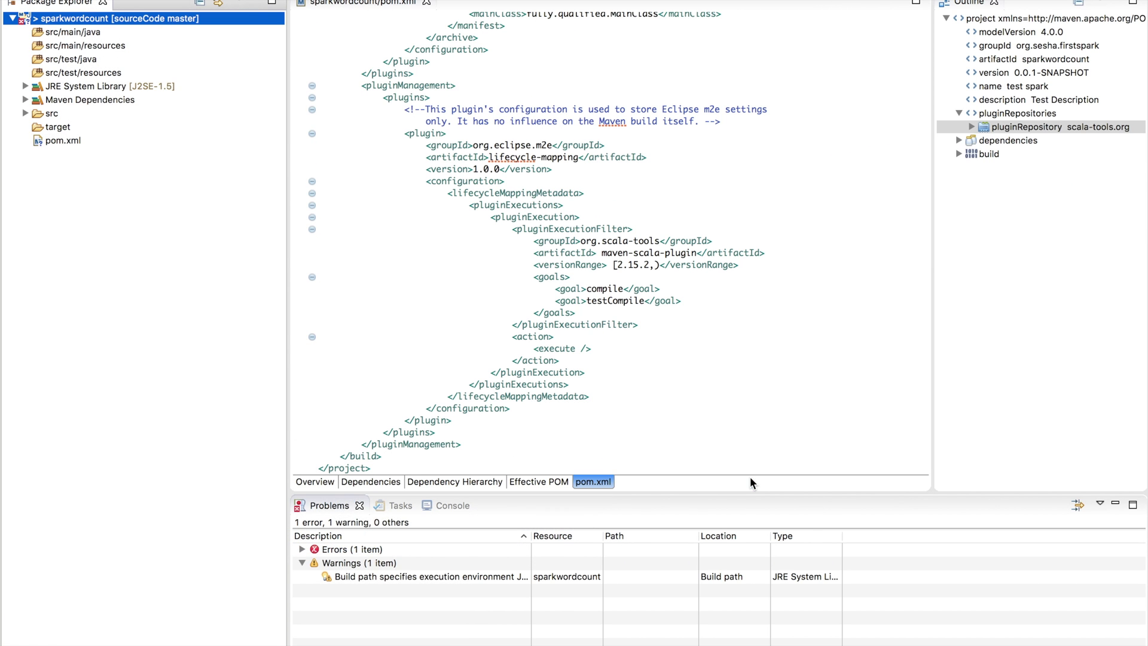
pyautogui.rightClick(228, 23)
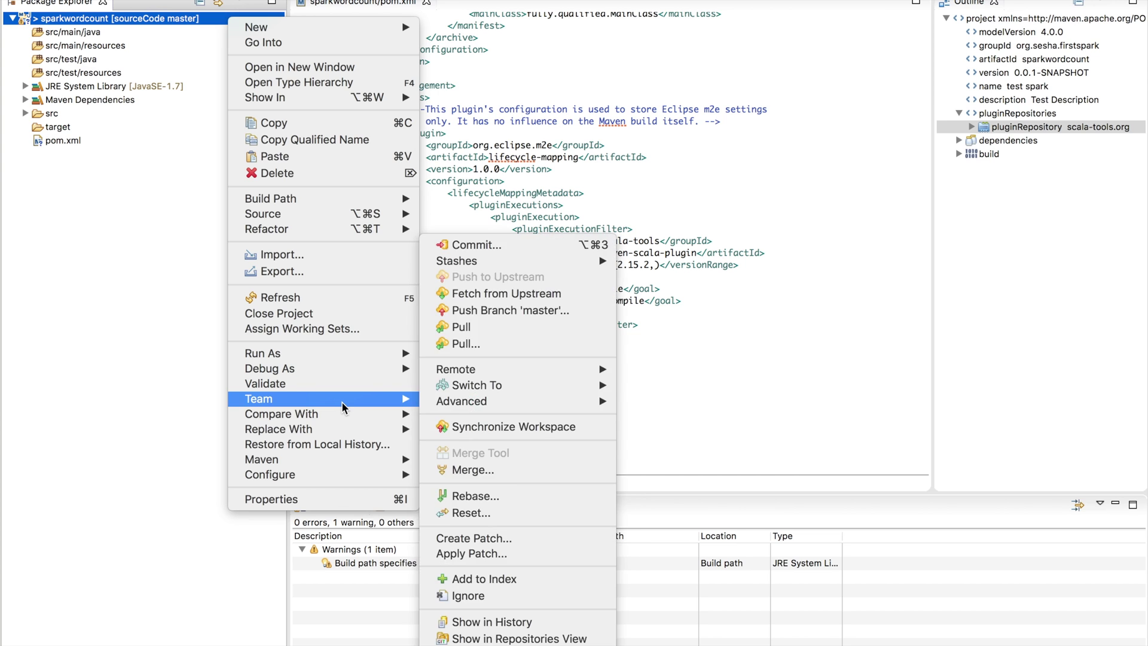
pyautogui.moveTo(270, 475)
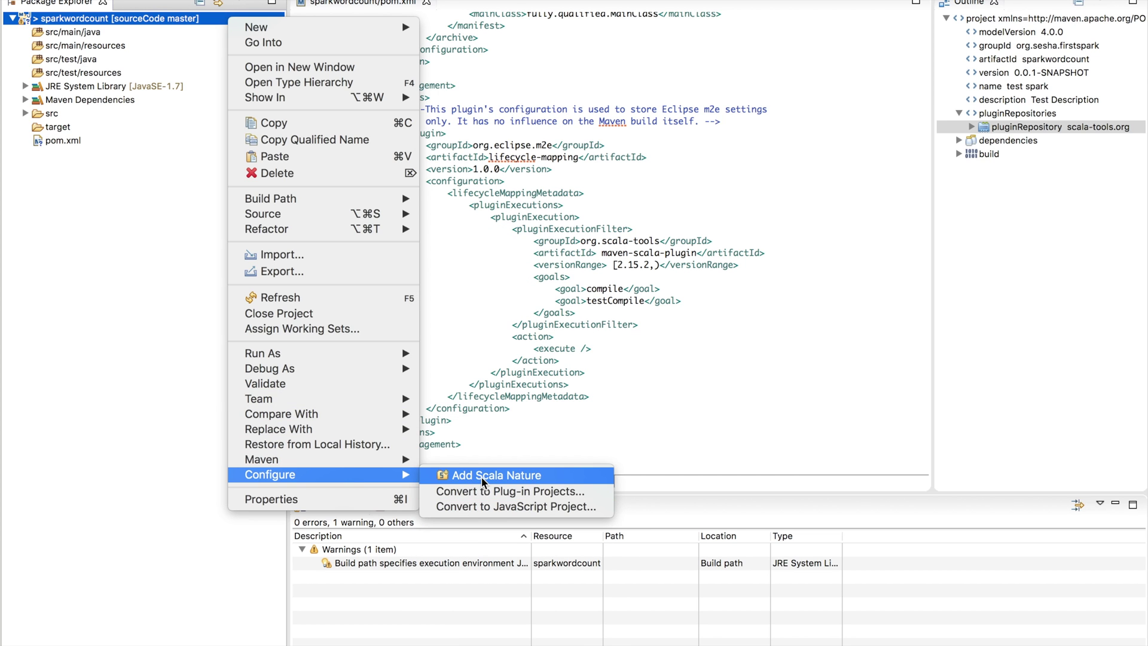
# - Add the Scala nature and set project compiler settings to the Latest 2.10 bundle, then rebuild
pyautogui.click(482, 476)
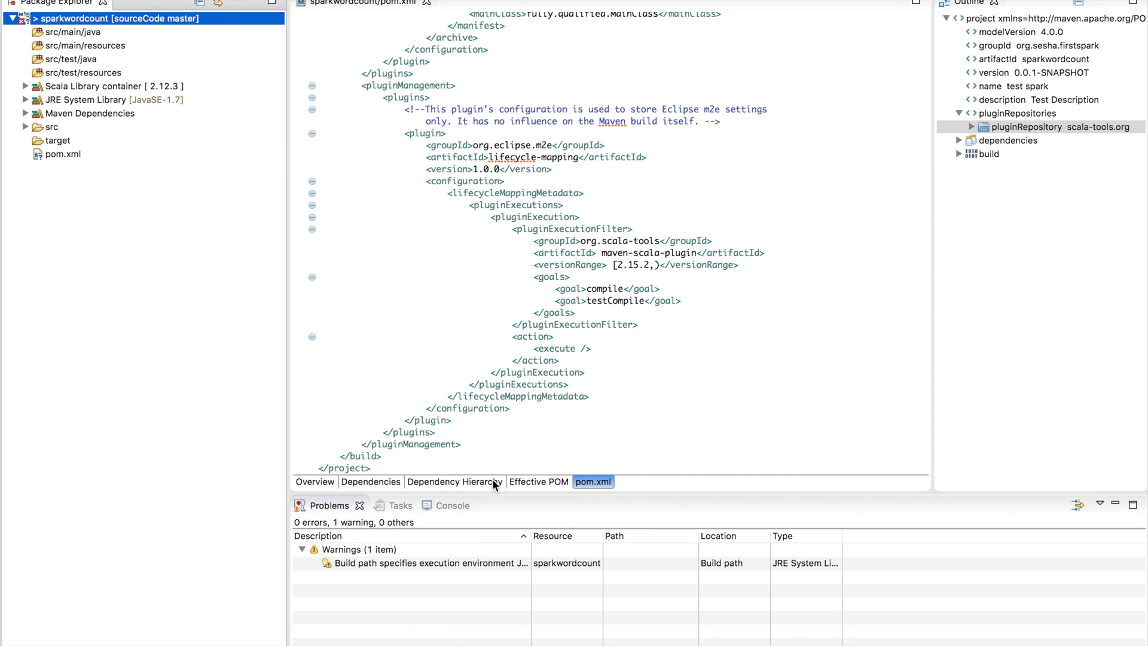
pyautogui.rightClick(90, 18)
pyautogui.click(184, 518)
pyautogui.click(315, 247)
pyautogui.click(437, 115)
pyautogui.click(449, 134)
pyautogui.click(1091, 500)
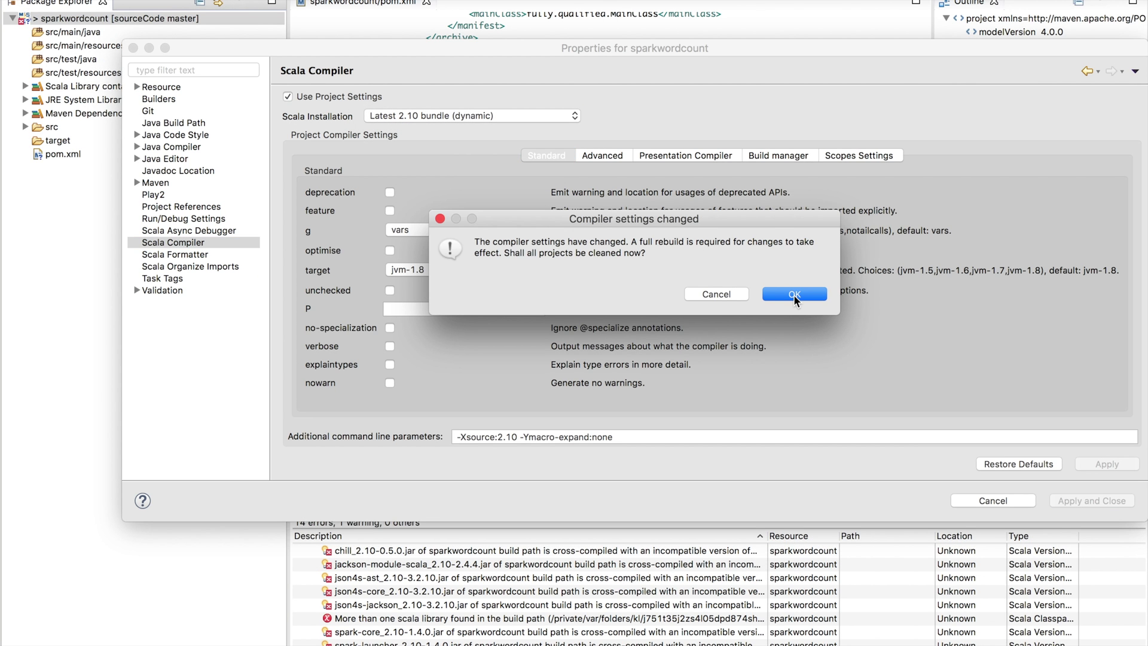
pyautogui.click(793, 296)
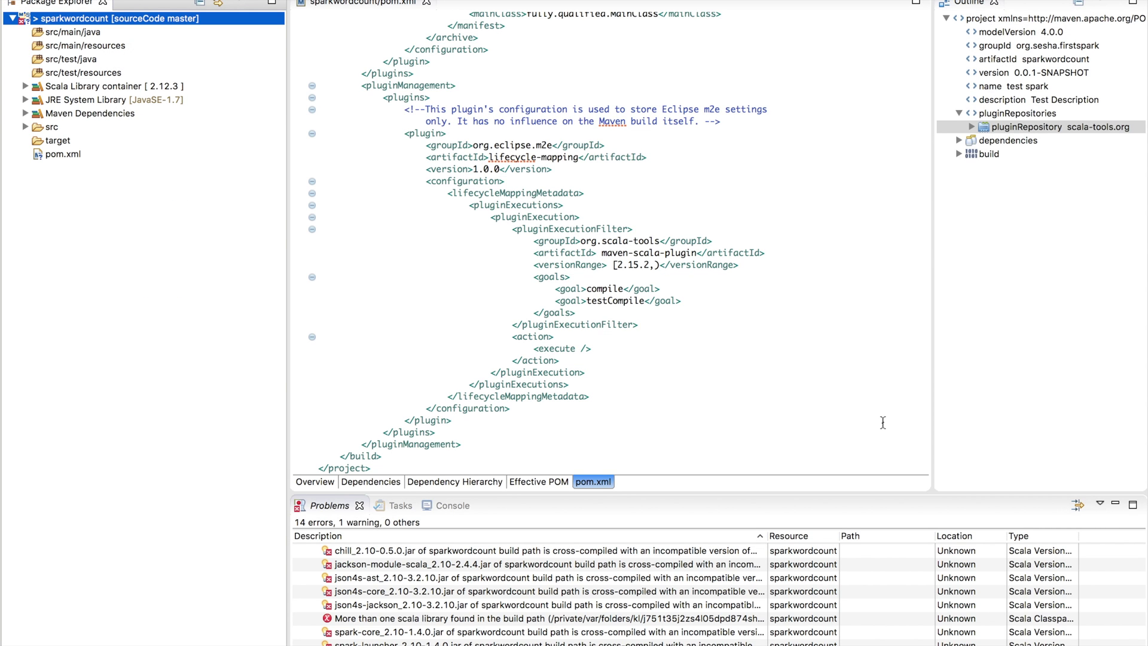
pyautogui.click(74, 33)
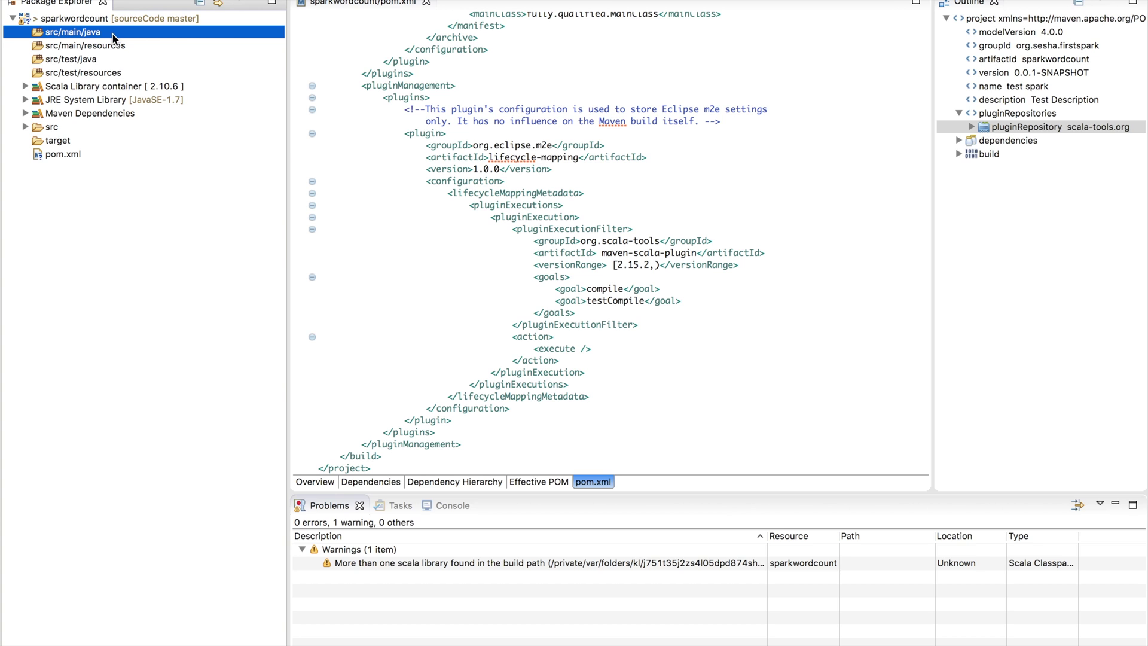
# - Rename the src/main/java folder to src/main/scala with Refactor > Rename
pyautogui.rightClick(114, 39)
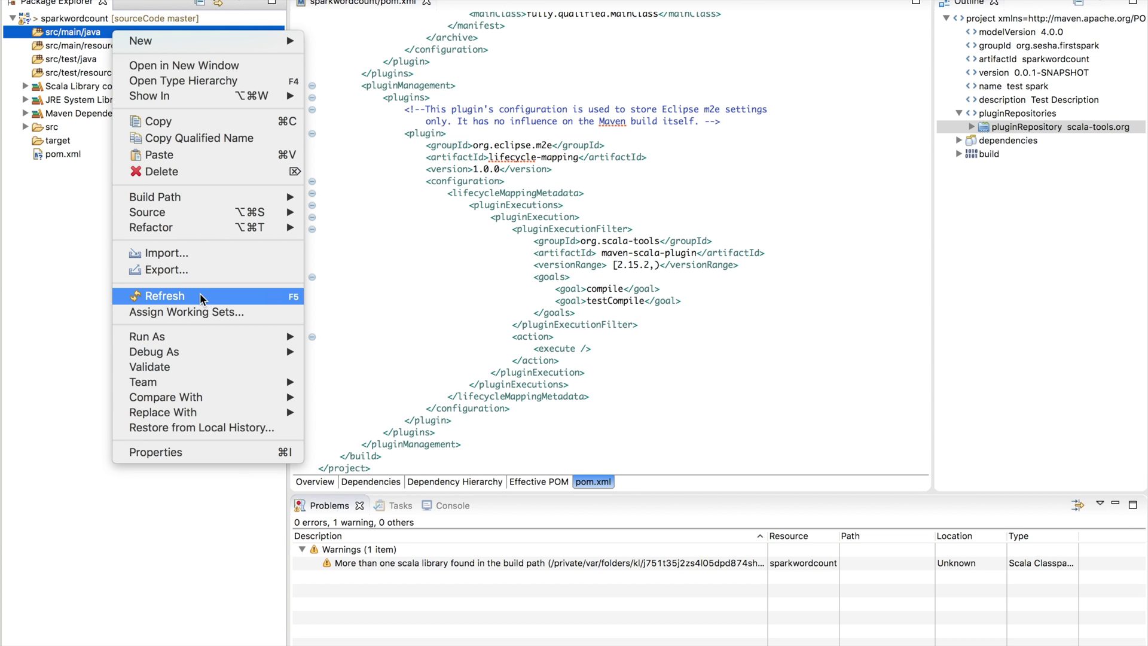
pyautogui.moveTo(151, 227)
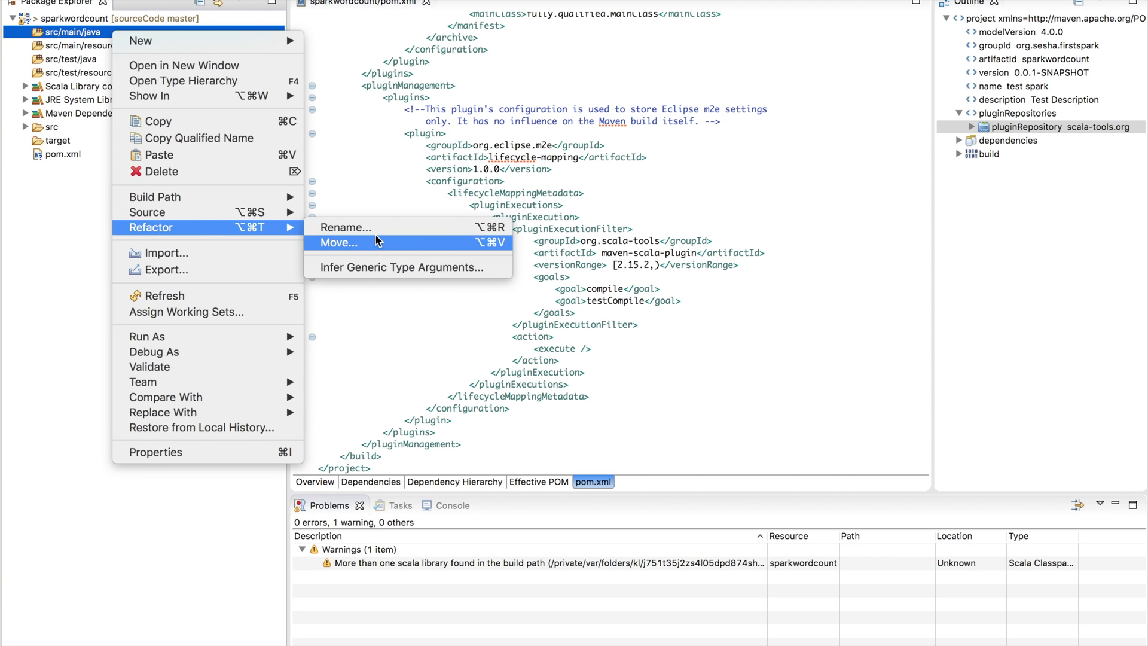
pyautogui.click(377, 229)
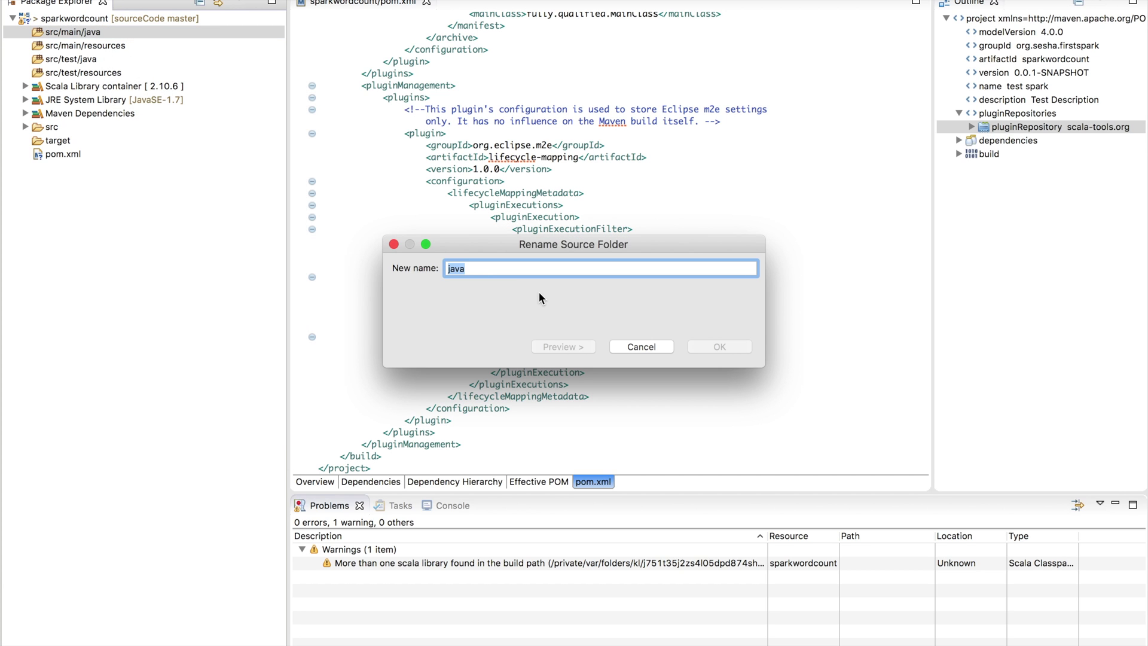
pyautogui.write('scala')
pyautogui.press('Return')
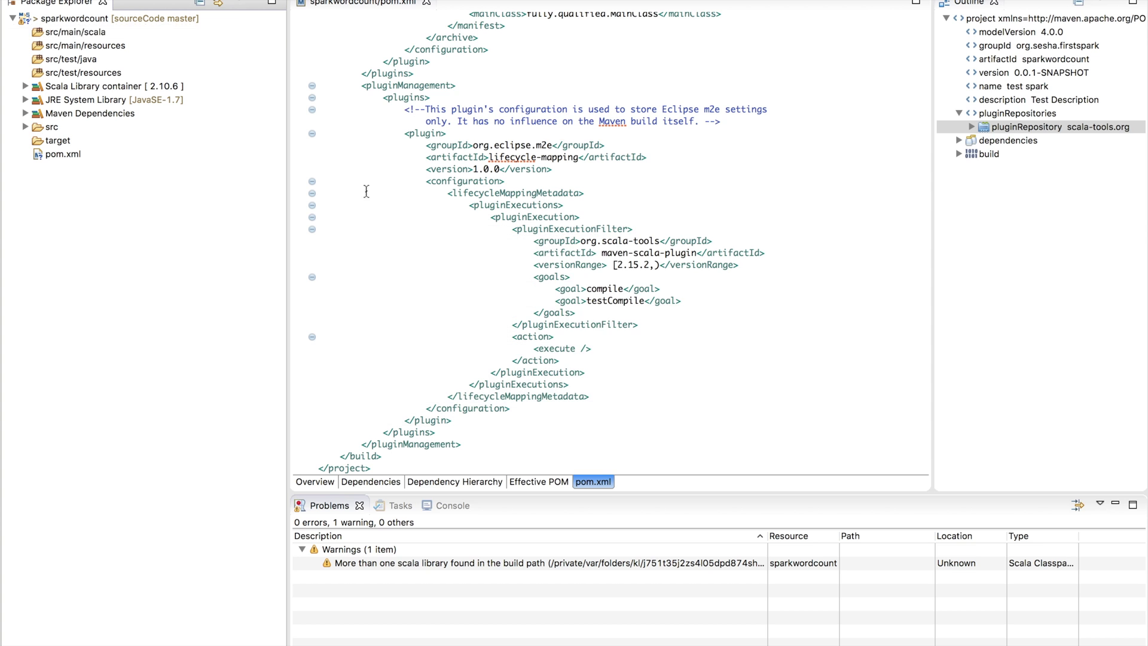
pyautogui.rightClick(125, 32)
pyautogui.moveTo(153, 34)
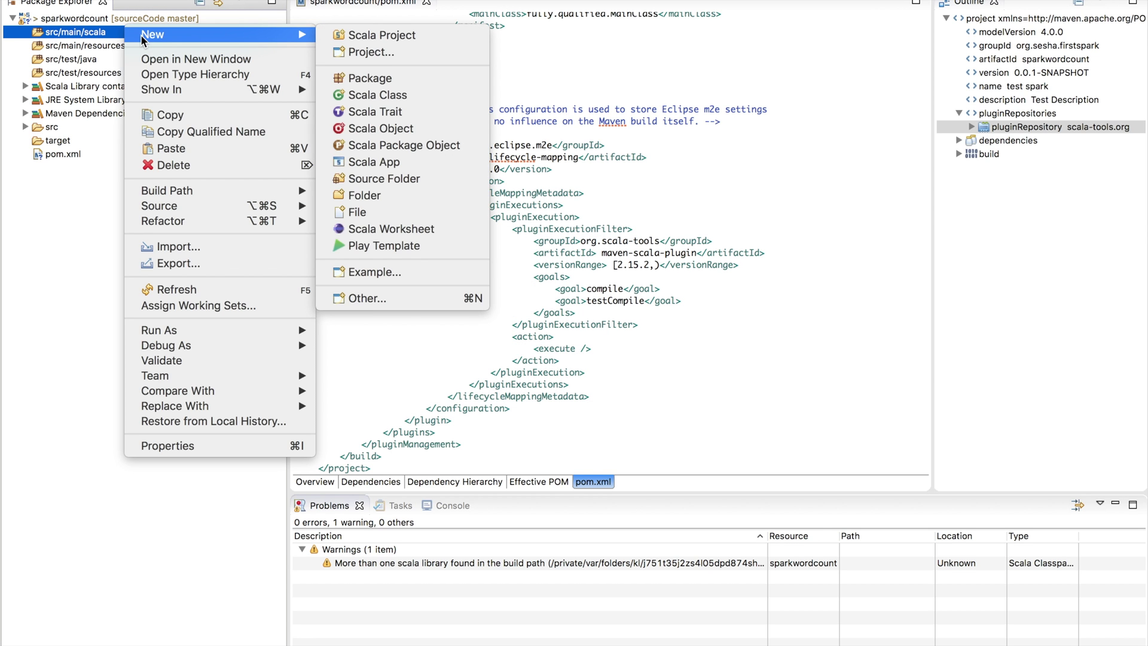
# - Create a wordCount package under src/main/scala
pyautogui.click(370, 78)
pyautogui.write('wordCOu')
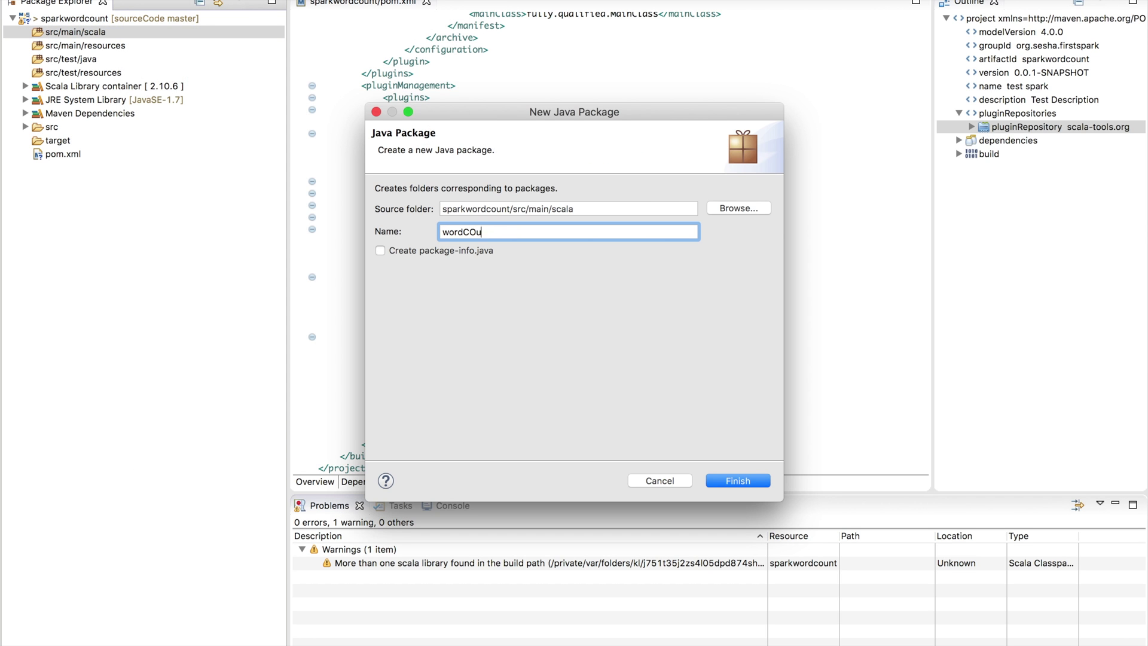
pyautogui.press('Return')
pyautogui.rightClick(80, 46)
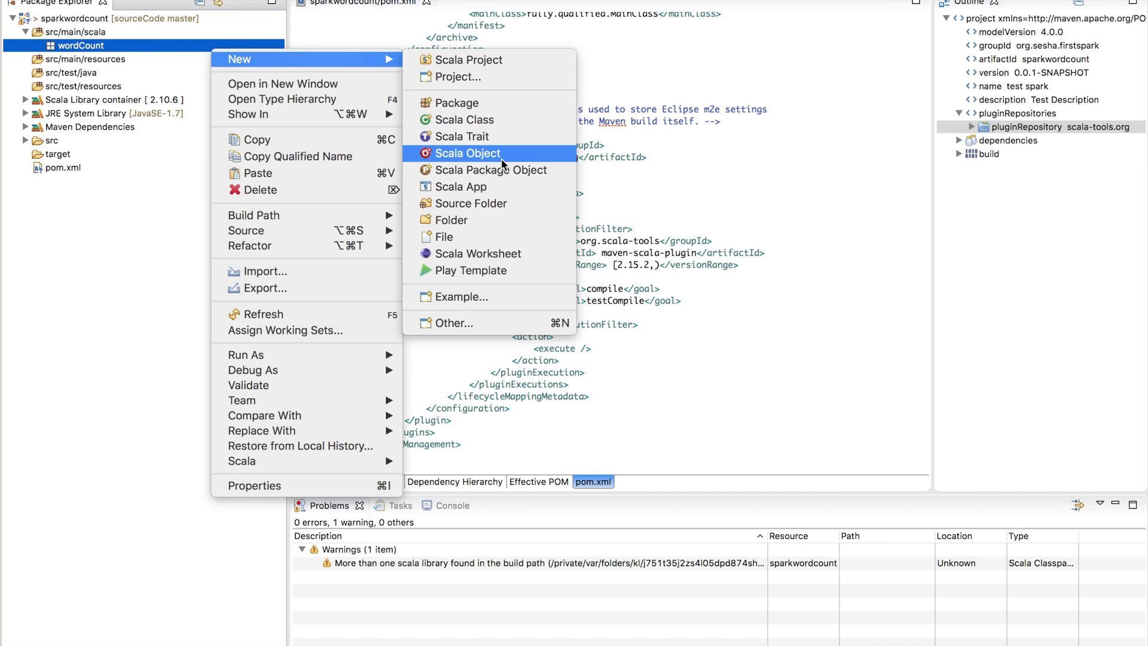
# - Create the wordCount Scala object in the package and copy the WordCount code from the web page
pyautogui.click(466, 151)
pyautogui.write('wordCount.wordCount')
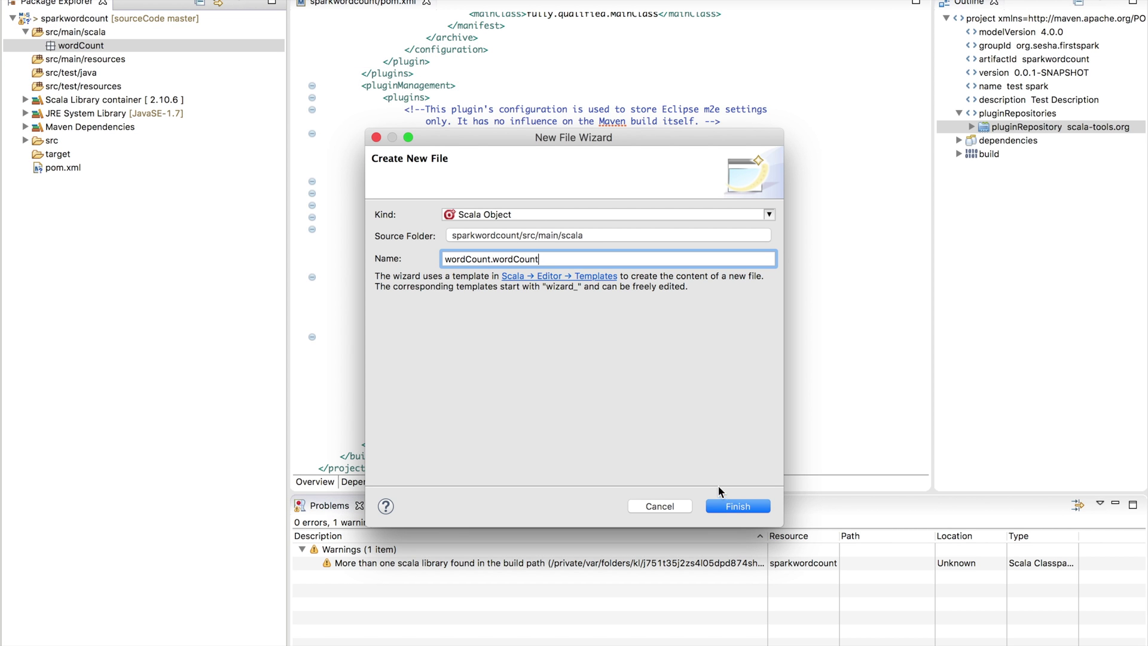
pyautogui.click(735, 507)
pyautogui.click(735, 505)
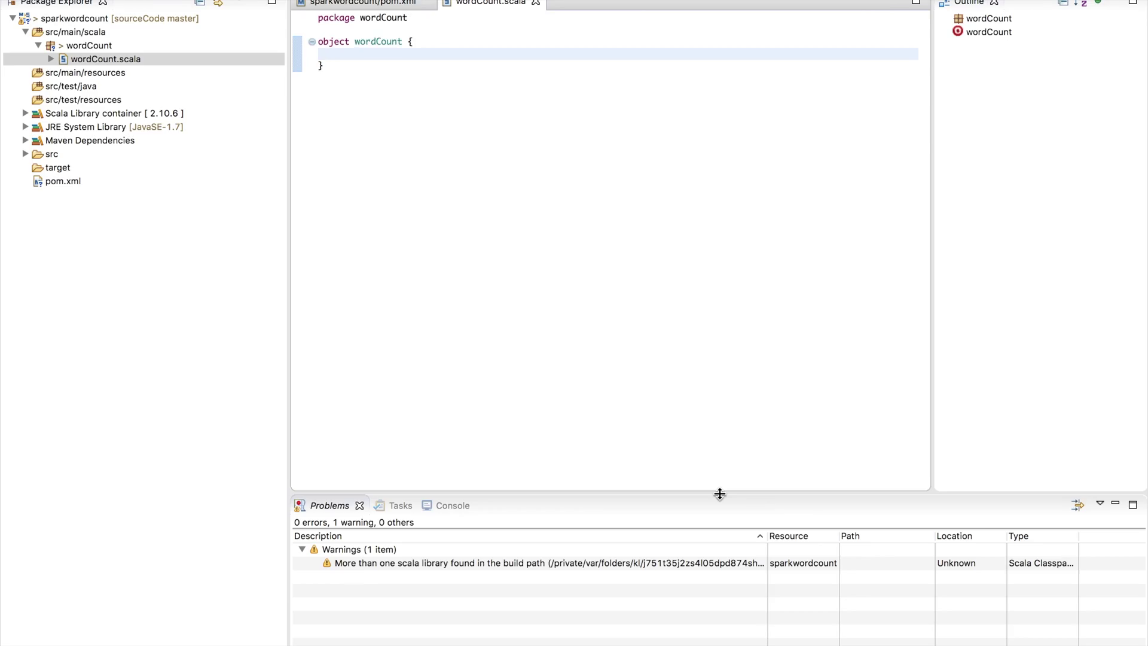
pyautogui.press('super+Tab')
pyautogui.scroll(-10, 413, 359)
pyautogui.scroll(-3, 412, 359)
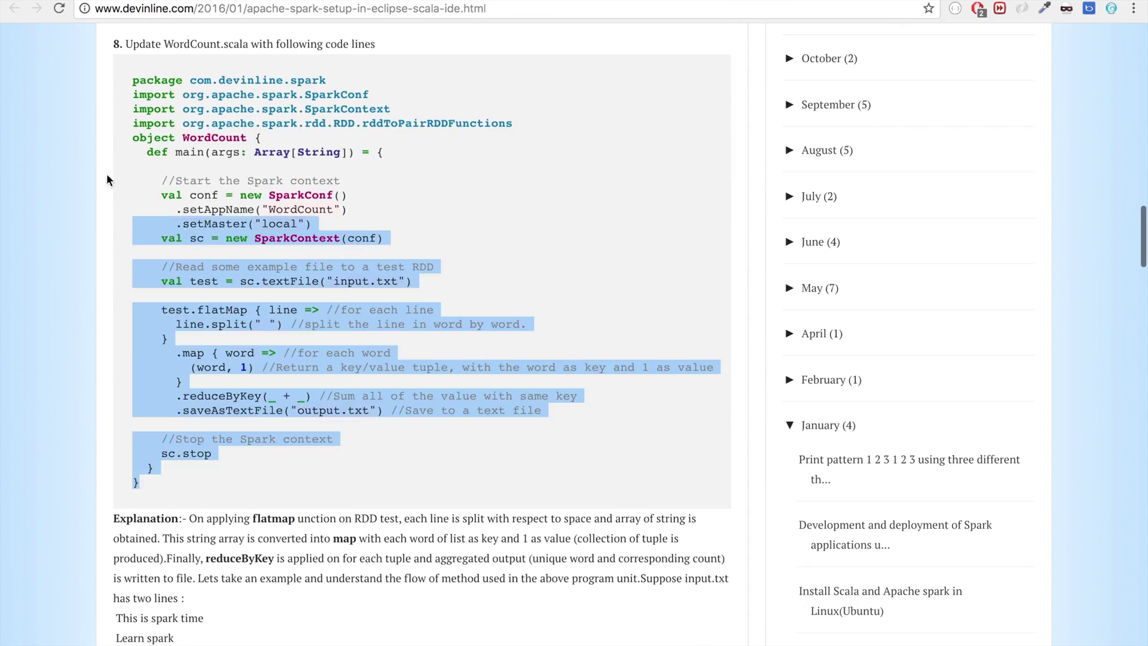
# - Replace the generated wordCount object with the pasted Spark WordCount code
pyautogui.press('super+Tab')
pyautogui.press('super+Tab')
pyautogui.moveTo(325, 229); pyautogui.dragTo(318, 36)
pyautogui.press('BackSpace')
pyautogui.click(448, 56)
pyautogui.press('Return')
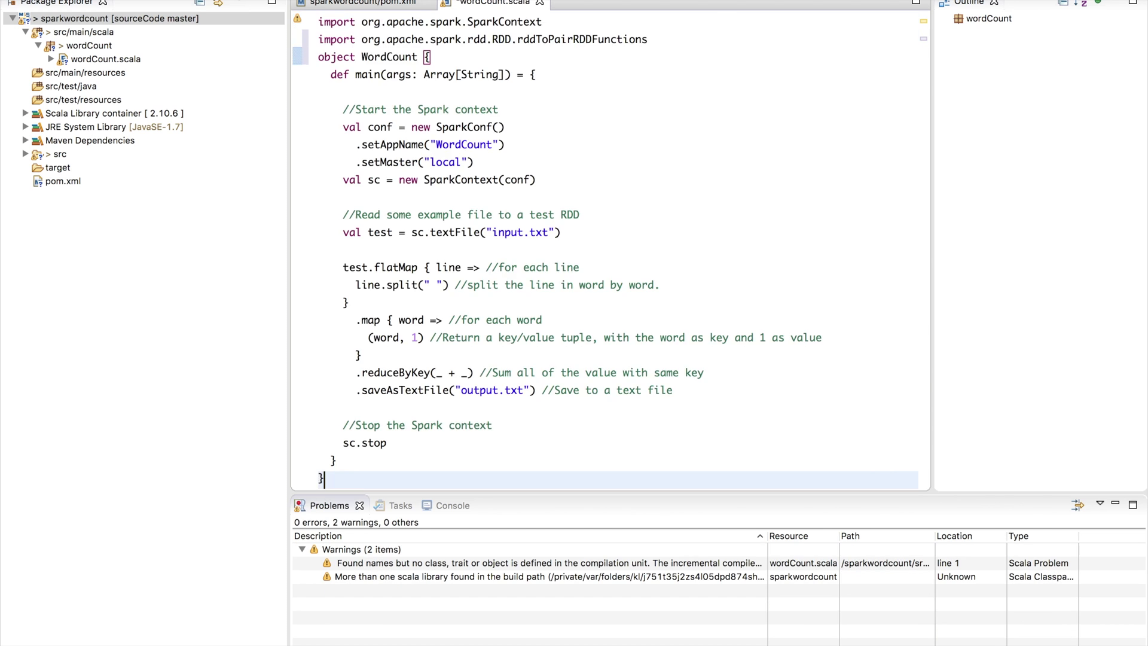
pyautogui.write('import org.apache.spark.SparkConf import org.apache.spark.SparkContext import org.apache.spark.rdd.RDD.rddToPairRDDFunctions object WordCount {   def main(args: Array[String]) = {      //Start the Spark context     val conf = new SparkConf()       .setAppName("WordCount")       .setMaster("local")     val sc = new SparkContext(conf)      //Read some example file to a test RDD     val test = sc.textFile("input.txt")      test.flatMap { line => //for each line       line.split(" ") //split the line in word by word.     }       .map { word => //for each word         (word, 1) //Return a key/value tuple, with the word as key and 1 as value       }       .reduceByKey(_ + _) //Sum all of the value with same key       .saveAsTextFile("output.txt") //Save to a text file      //Stop the Spark context     sc.stop   } }')
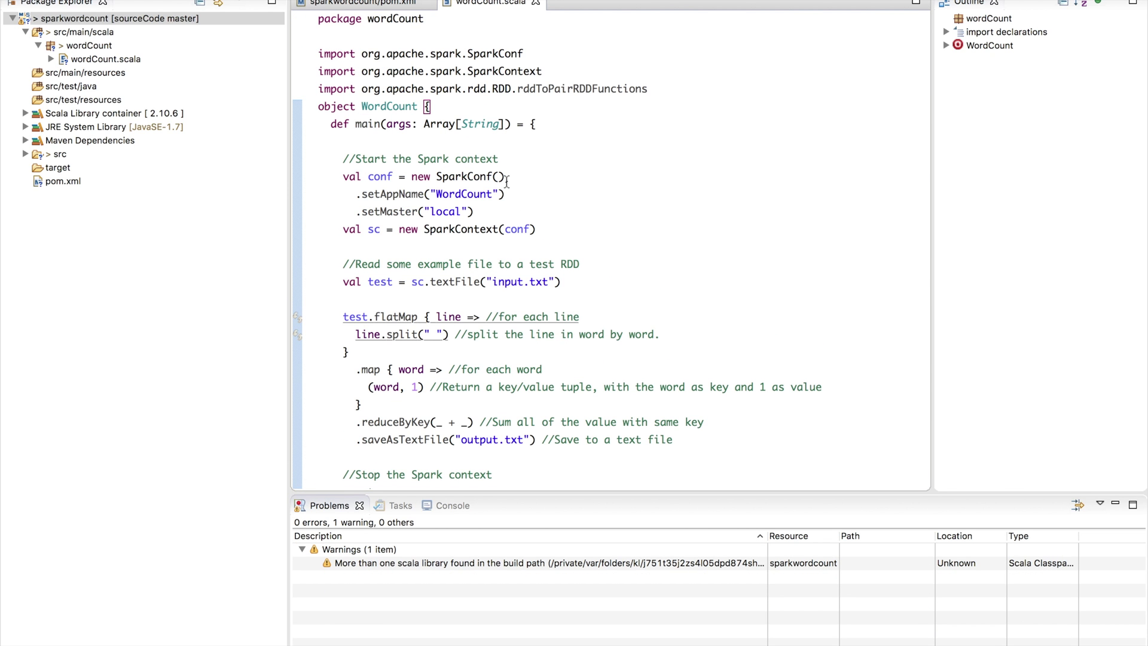
pyautogui.scroll(-3, 507, 178)
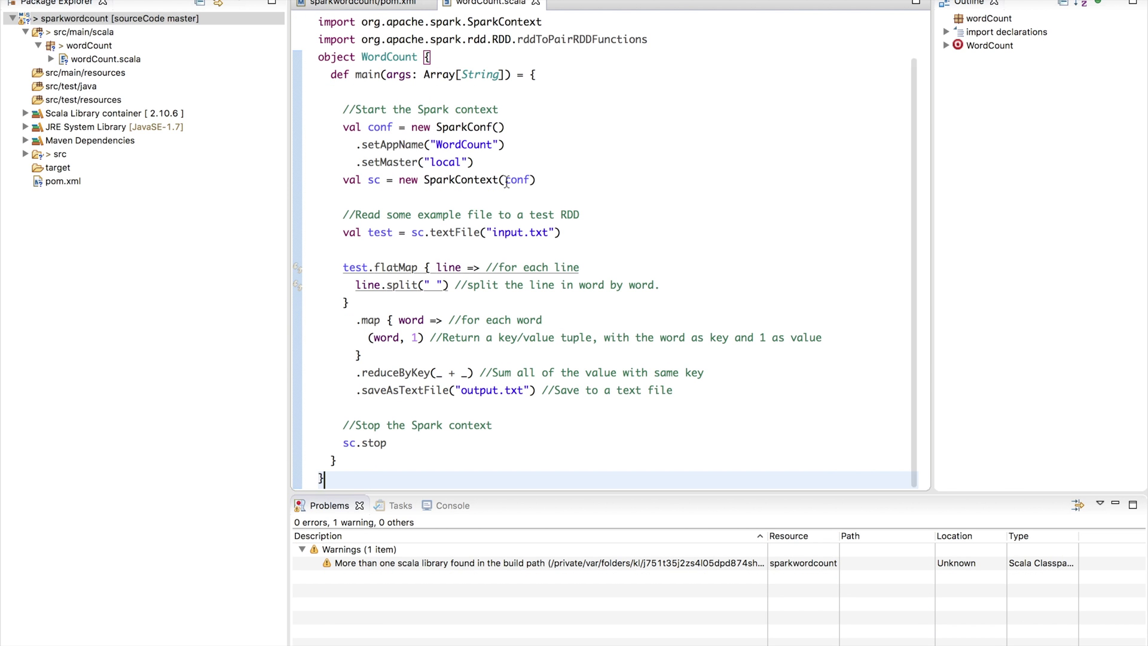
# - Create a project-level input.txt listing NEU, CCIS and HUSKY and save it
pyautogui.rightClick(162, 21)
pyautogui.click(413, 218)
pyautogui.write('in')
pyautogui.write('xt')
pyautogui.press('Return')
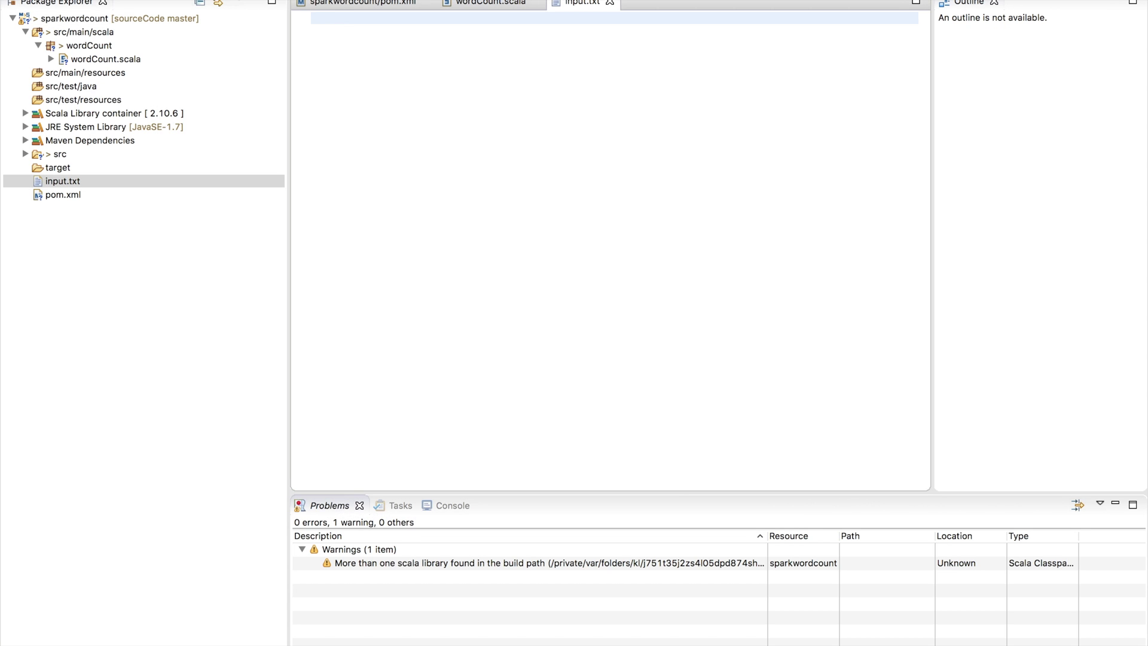
pyautogui.write('NEU CCIS NEU CCIS HUSKY')
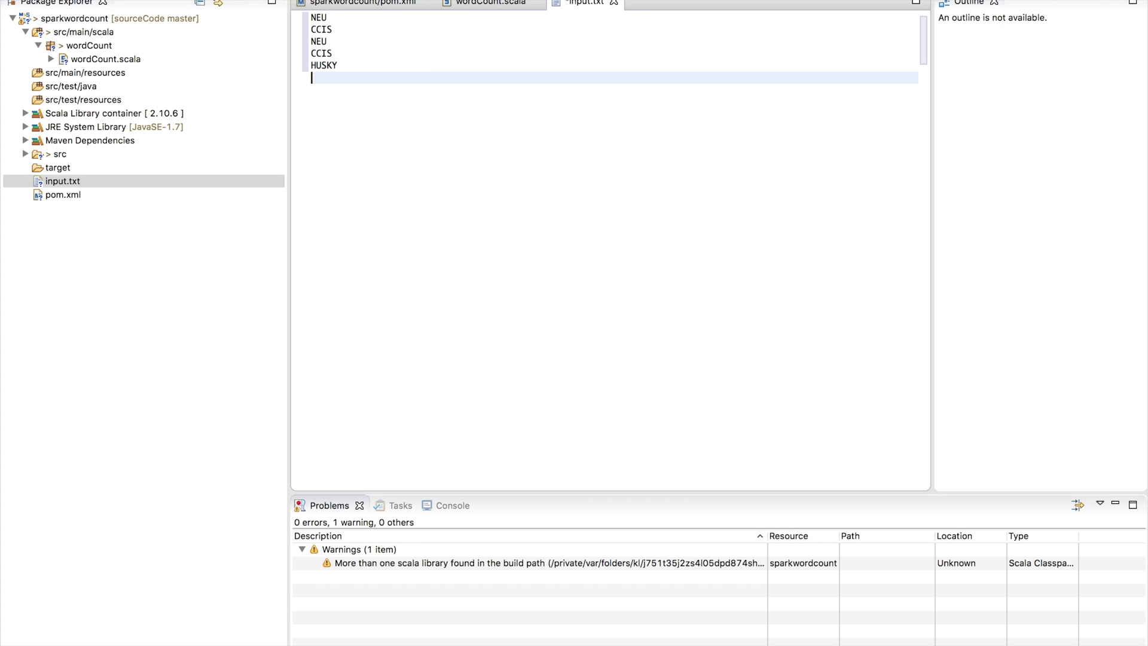
pyautogui.hotkey('ctrl', 's')
pyautogui.click(491, 3)
pyautogui.rightClick(99, 59)
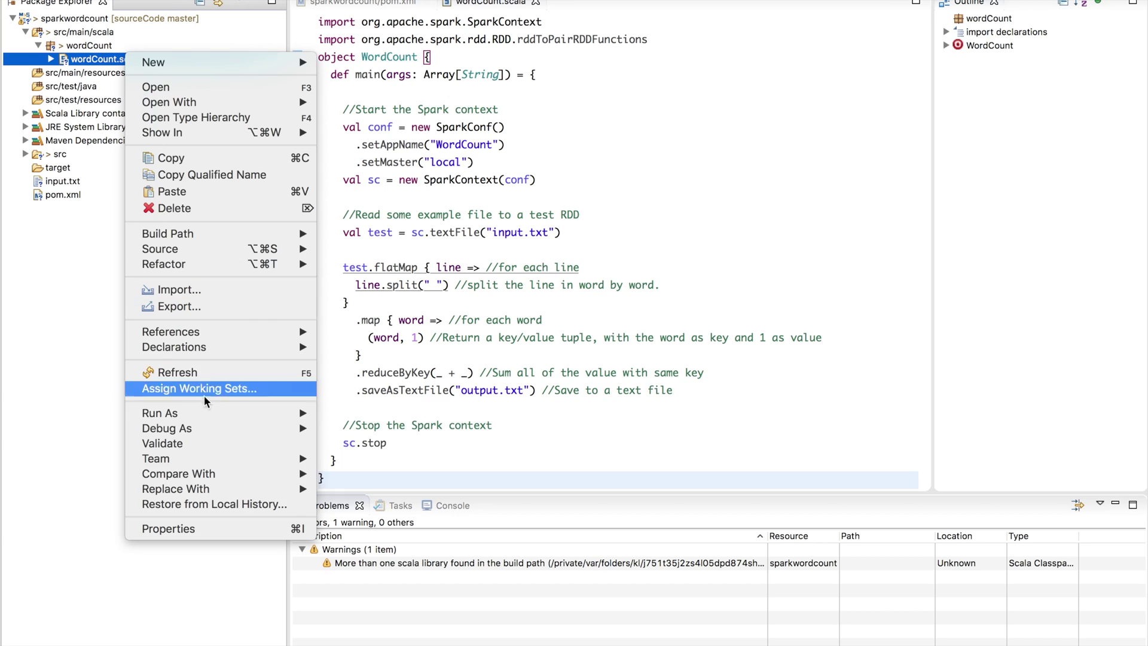
# - Run wordCount.scala as a Scala application and refresh sparkwordcount
pyautogui.click(376, 408)
pyautogui.moveTo(519, 492); pyautogui.dragTo(531, 305)
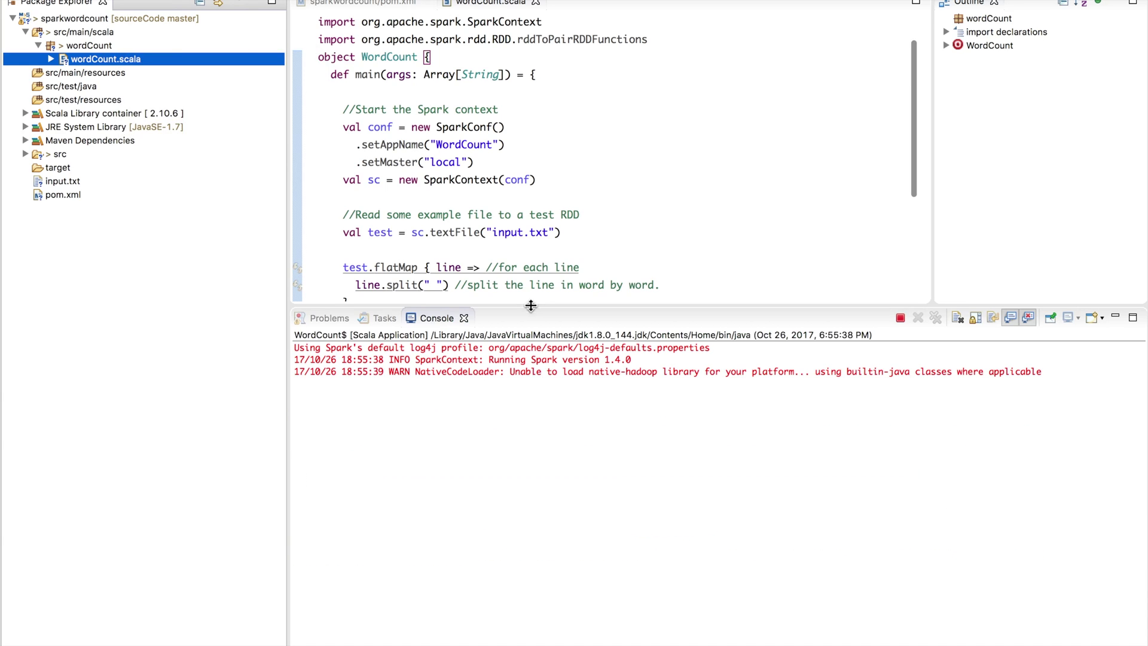
pyautogui.scroll(-5, 452, 258)
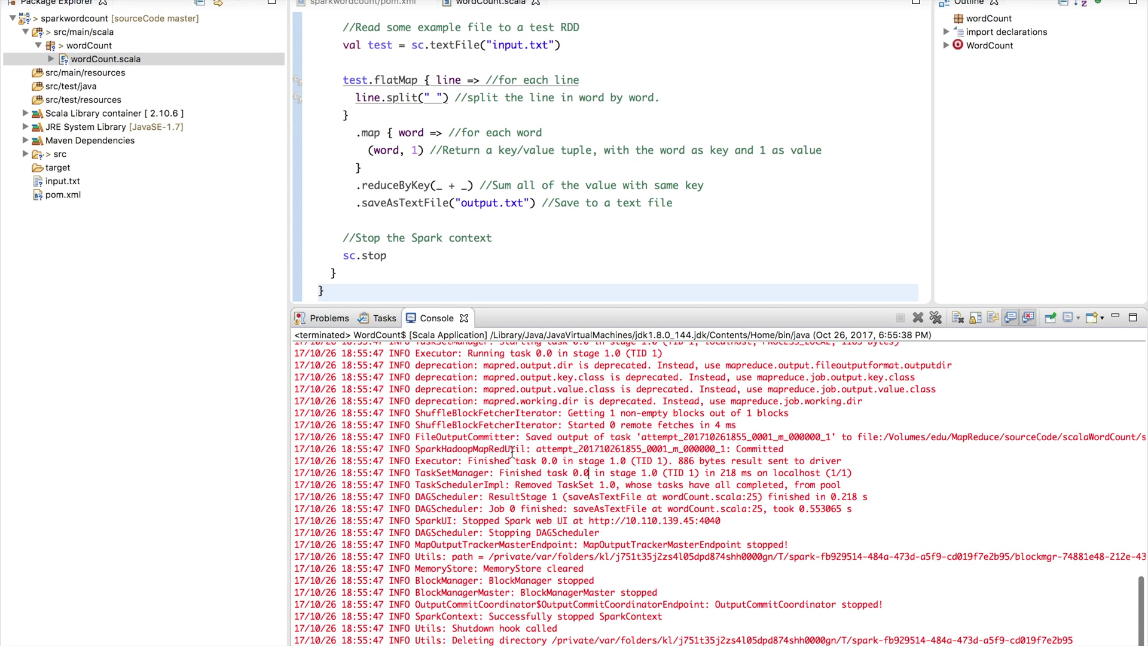
pyautogui.click(14, 19)
pyautogui.rightClick(14, 20)
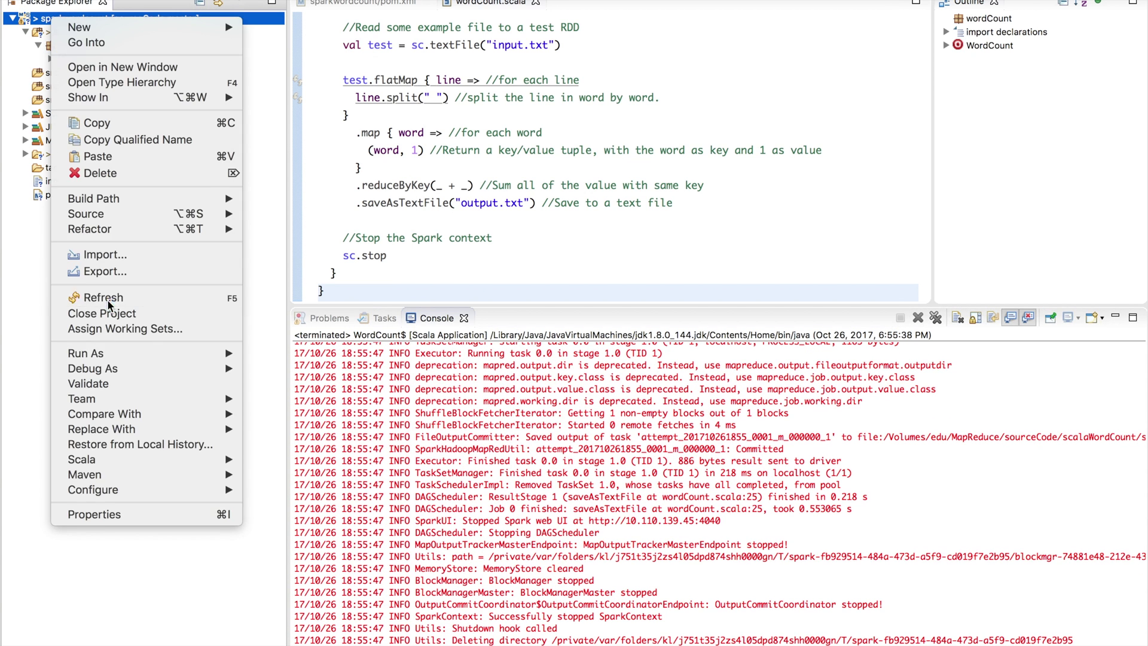
pyautogui.click(63, 301)
# - Expand output.txt and open part-00000 showing HUSKY 1, NEU 2, CCIS 2
pyautogui.click(25, 154)
pyautogui.click(74, 154)
pyautogui.doubleClick(76, 183)
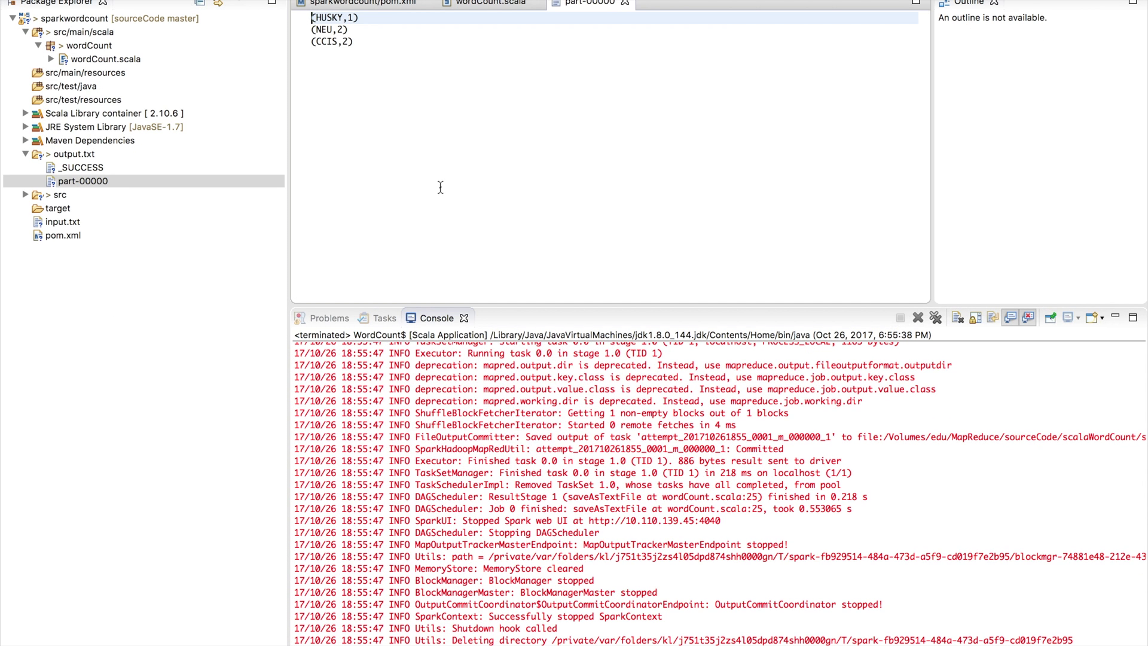